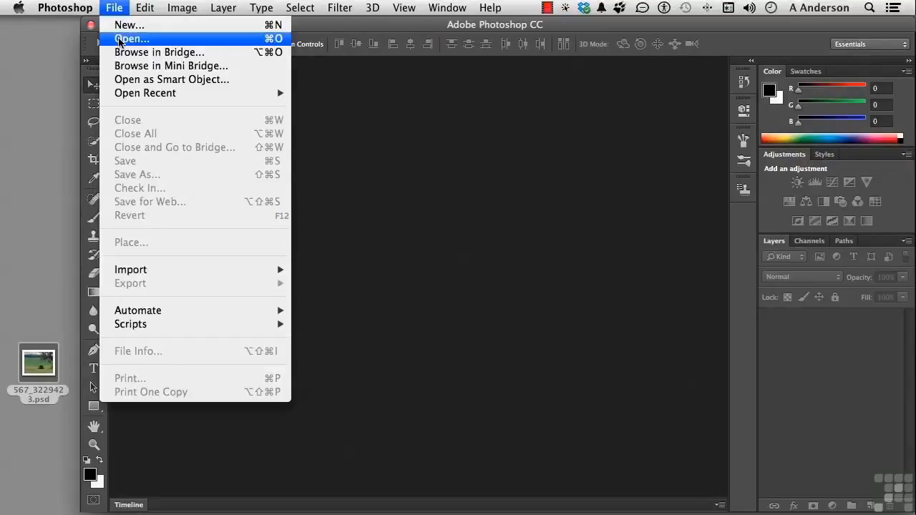
click(531, 170)
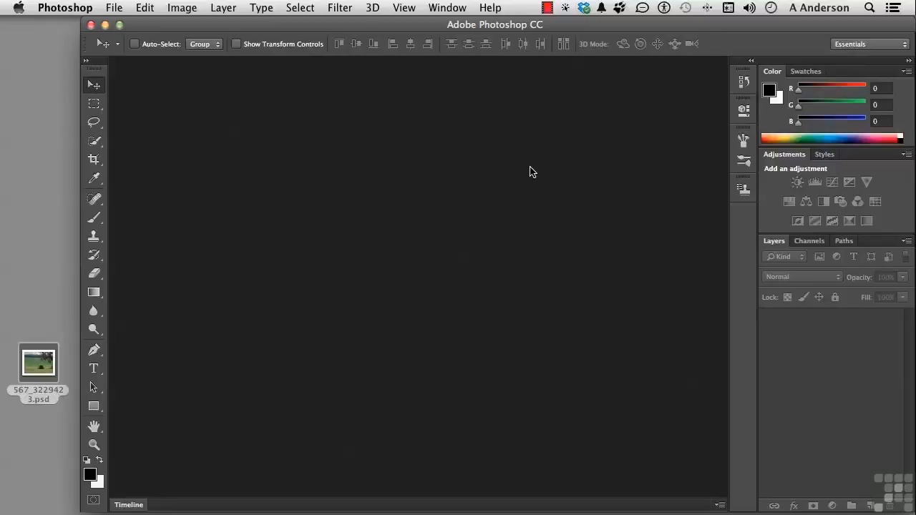
right_click(40, 369)
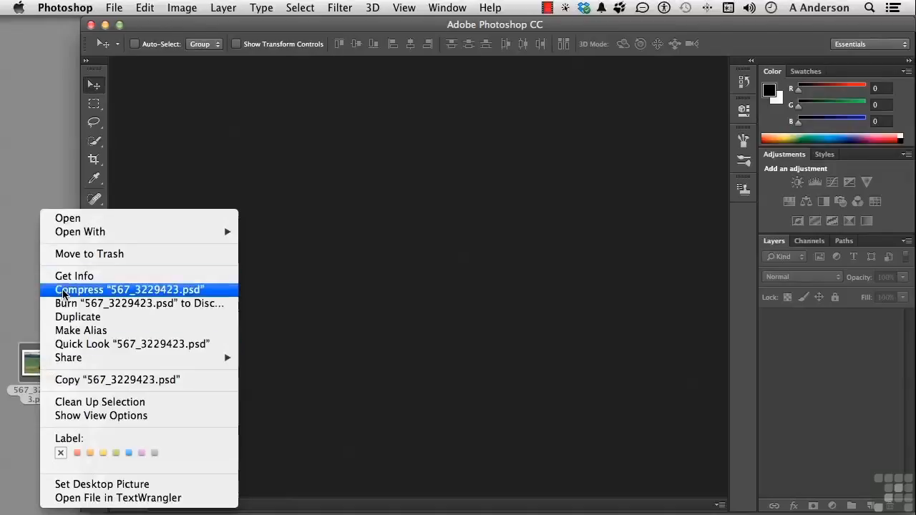
mouse_move(69, 237)
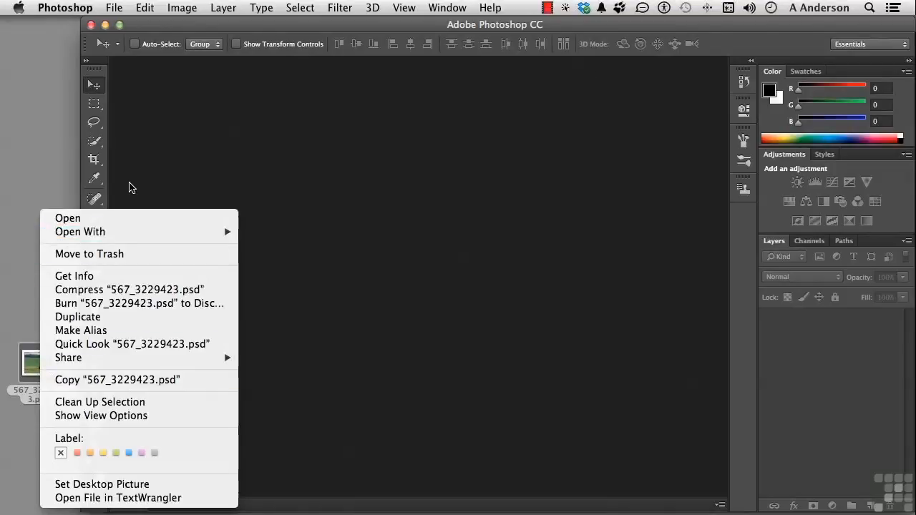
click(131, 187)
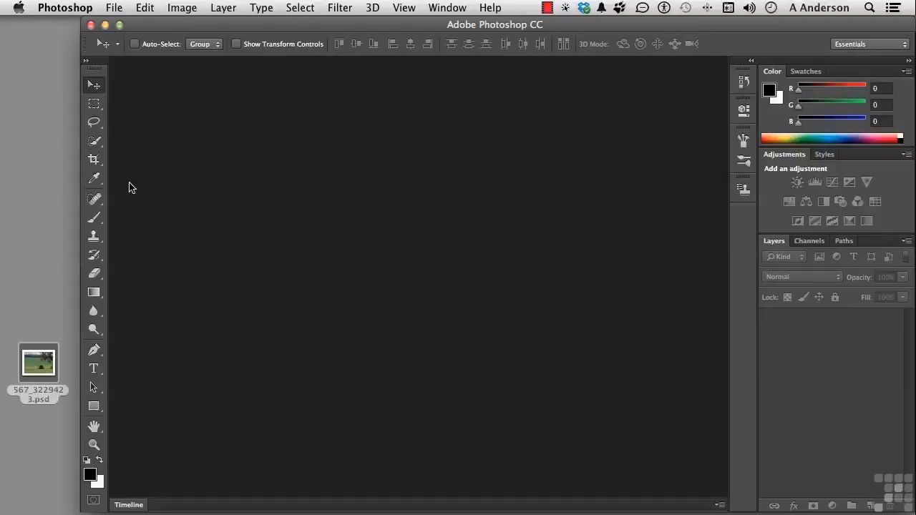
Step: Open 567_3229423.psd from the desktop and activate the Clone Stamp tool
drag(38, 362, 300, 292)
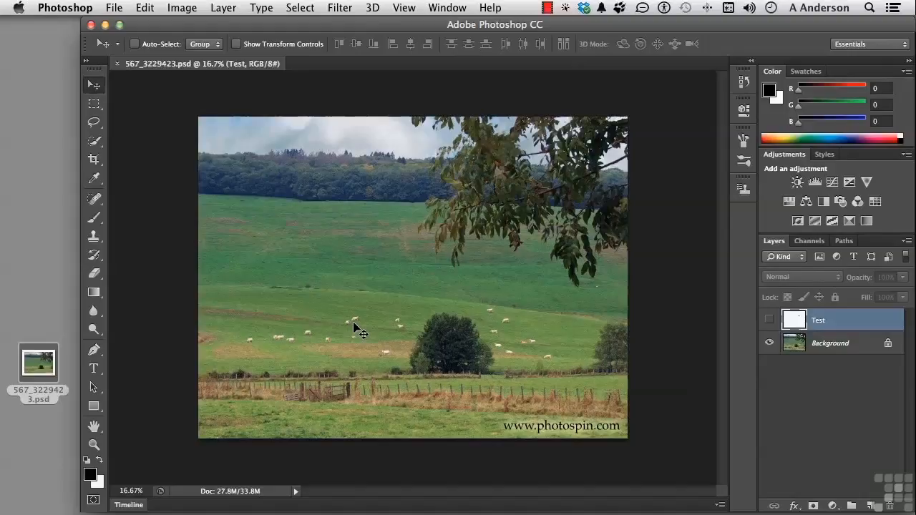
click(94, 200)
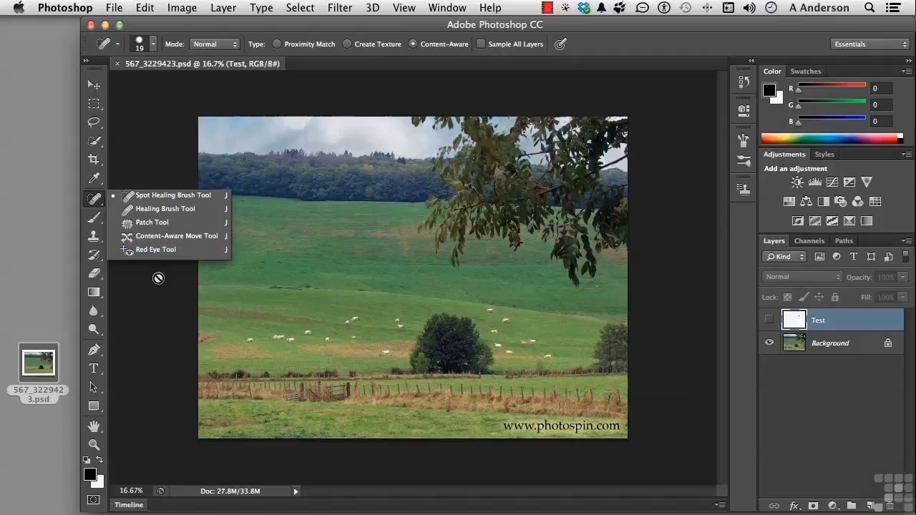
click(94, 237)
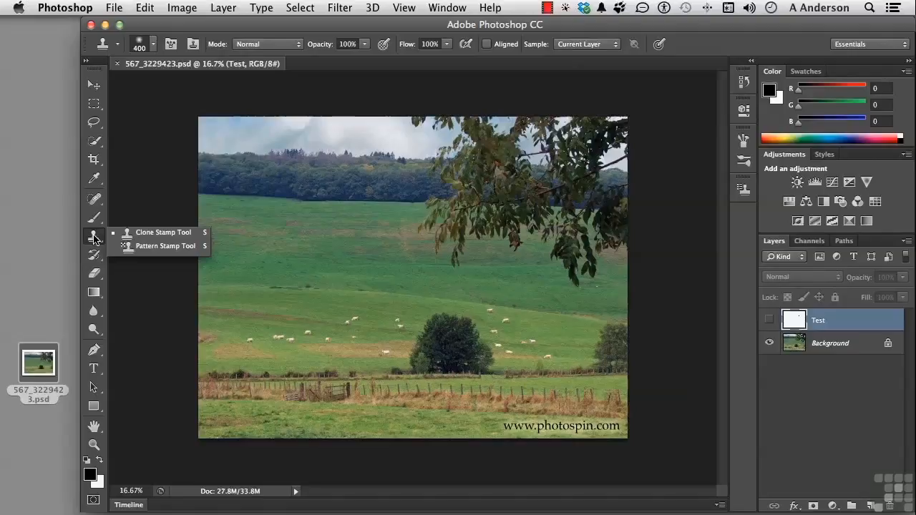
click(94, 239)
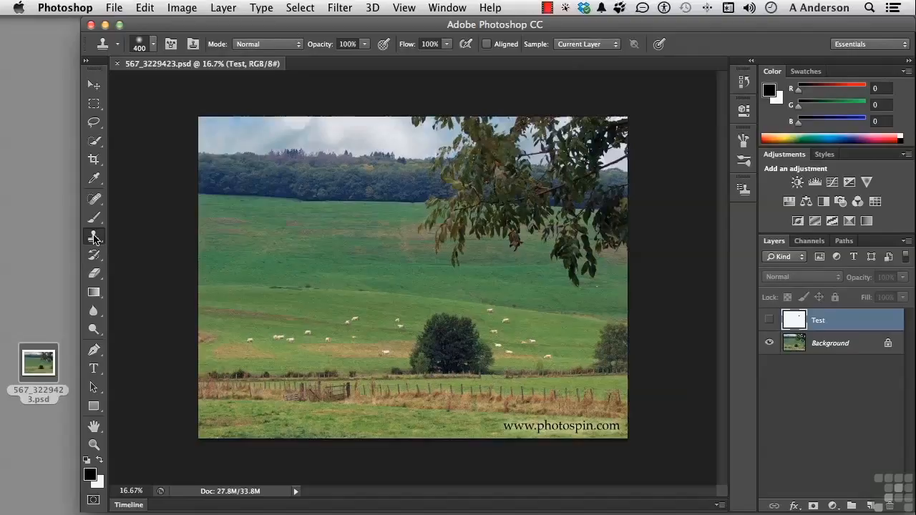
Step: Enlarge the application window and fit the whole image on screen
click(119, 25)
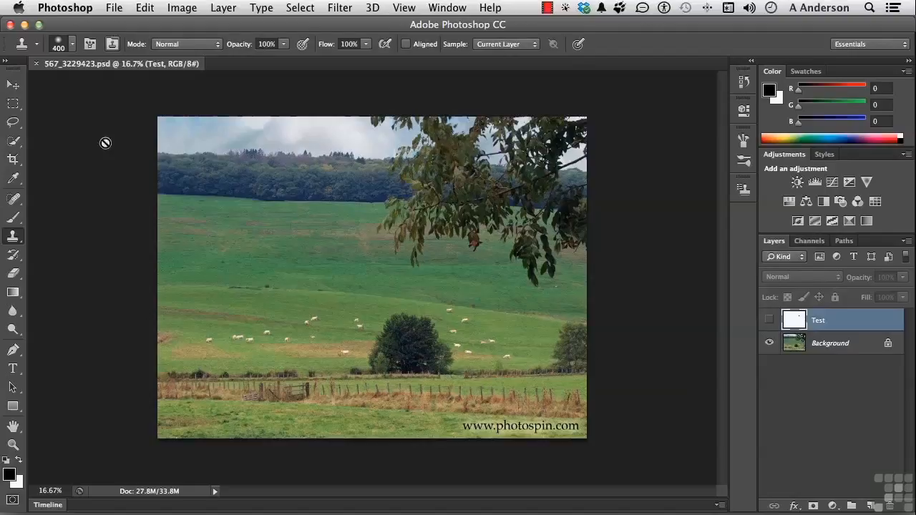
click(14, 428)
double_click(13, 427)
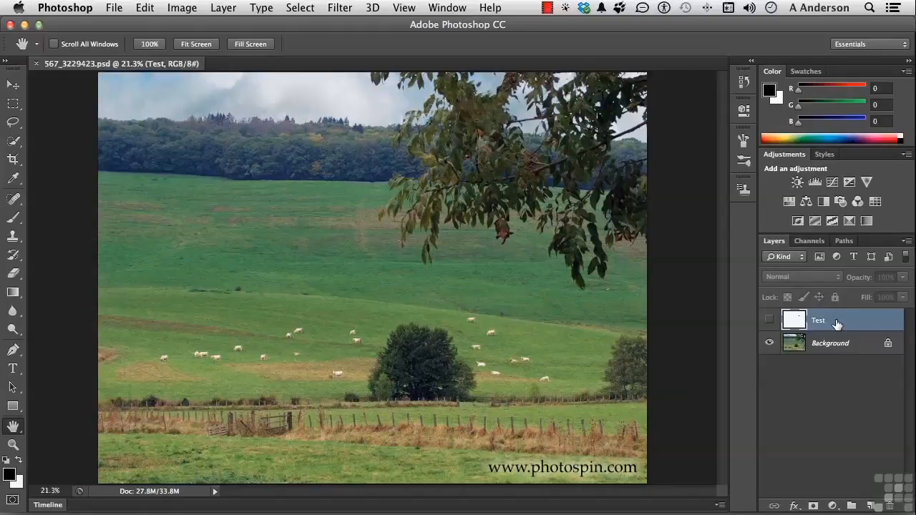
Step: Make the Test layer visible and activate the Clone Stamp tool
click(770, 321)
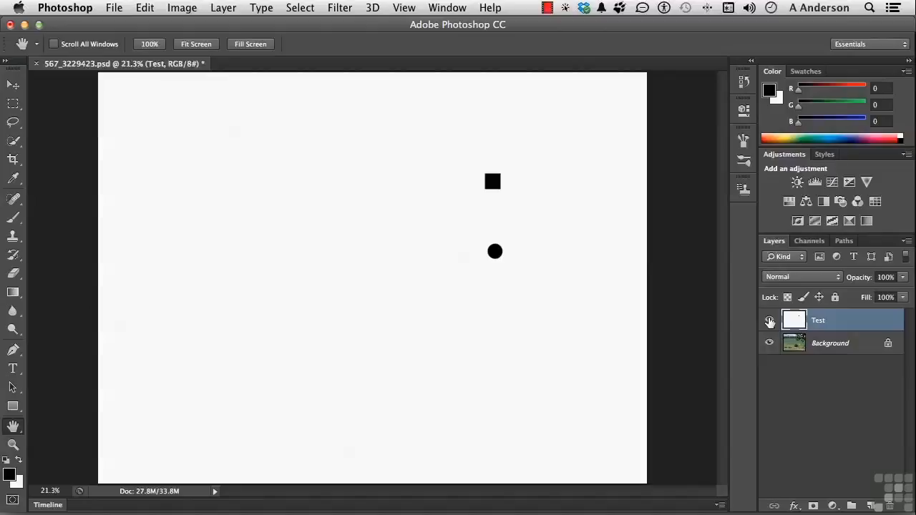
click(13, 237)
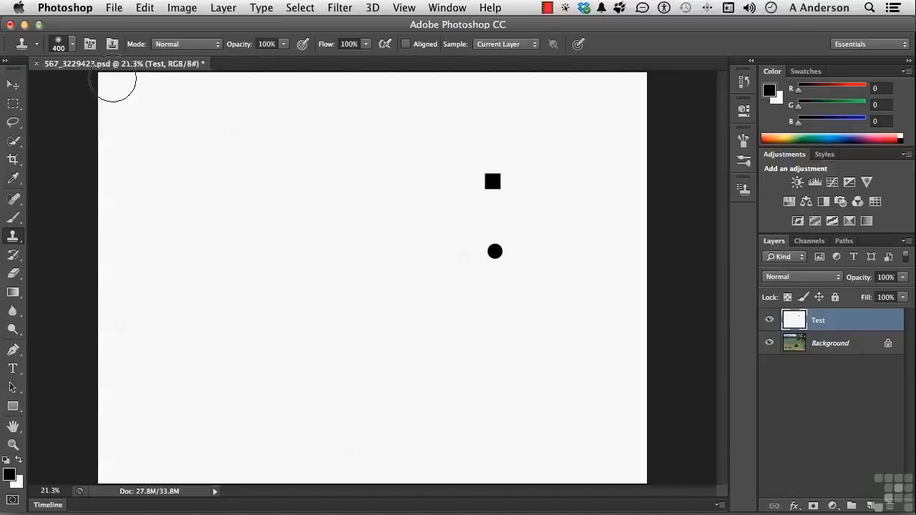
Step: Review the Clone Stamp's brush, clone source and sample layer options, and turn on Aligned
click(72, 44)
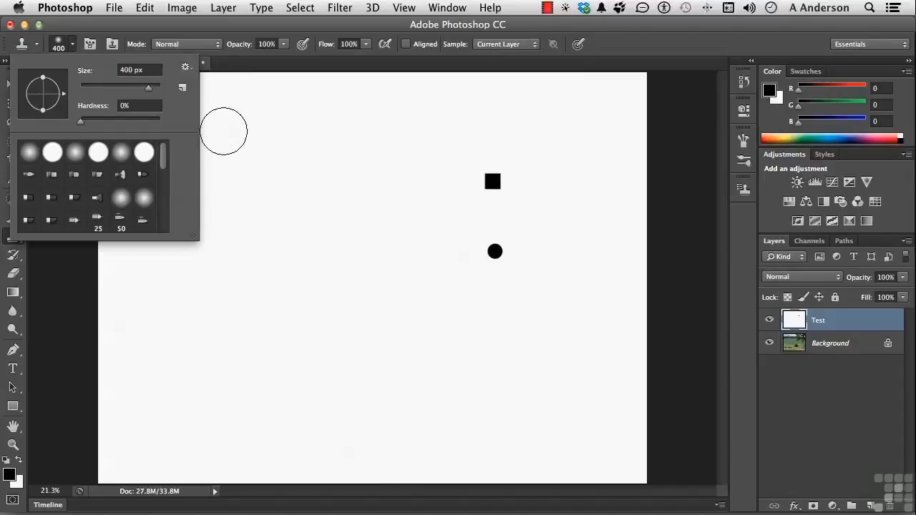
key(Return)
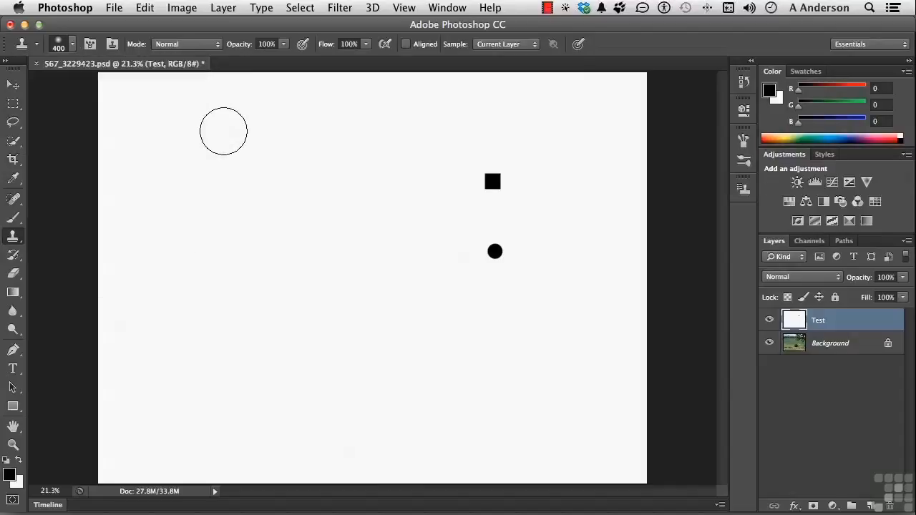
click(92, 45)
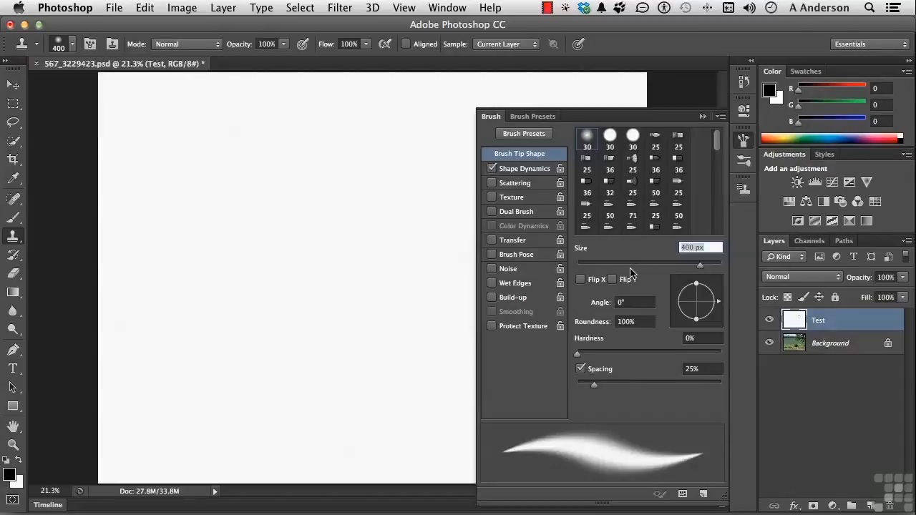
click(112, 45)
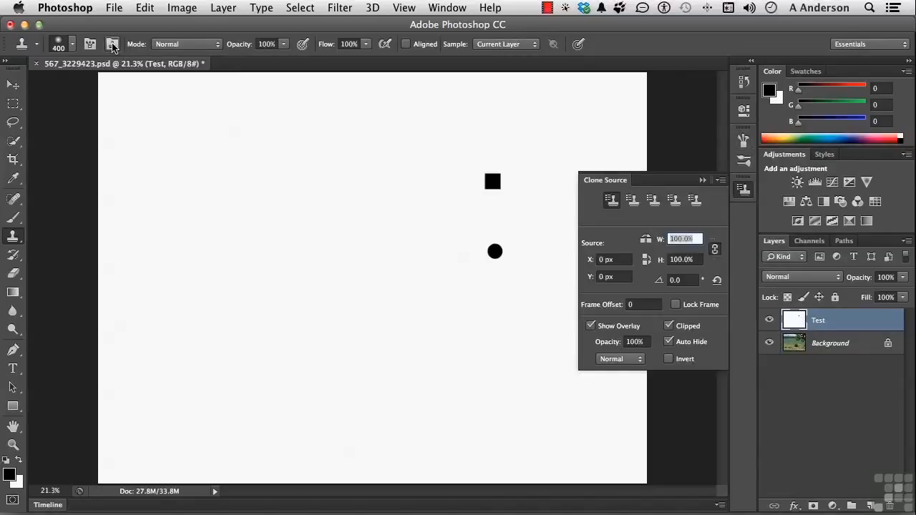
click(112, 44)
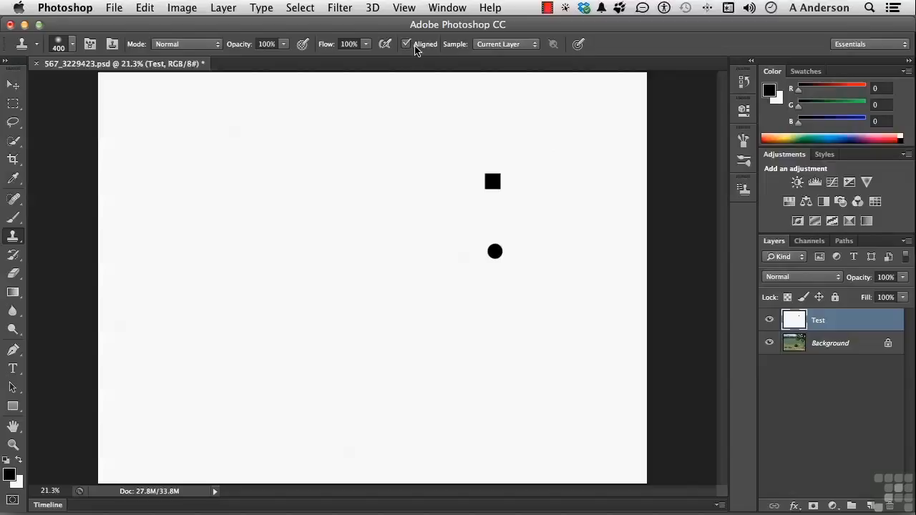
click(525, 45)
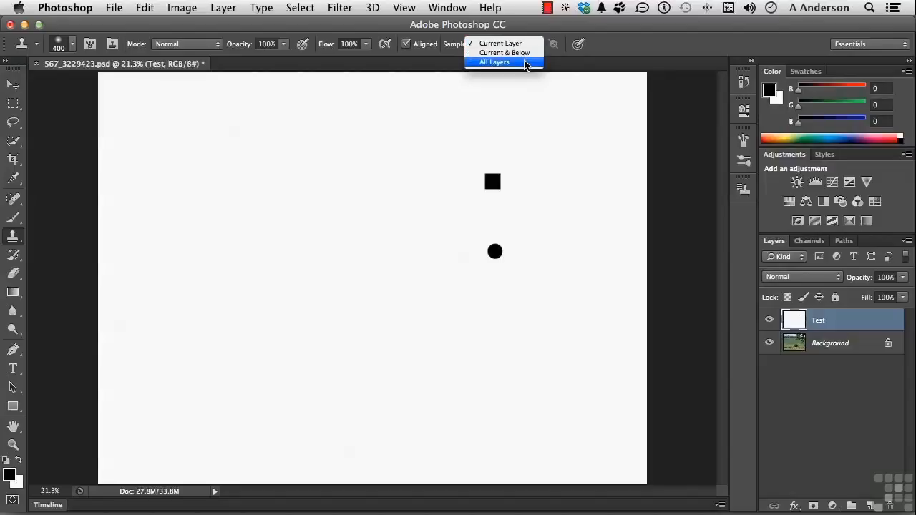
click(433, 60)
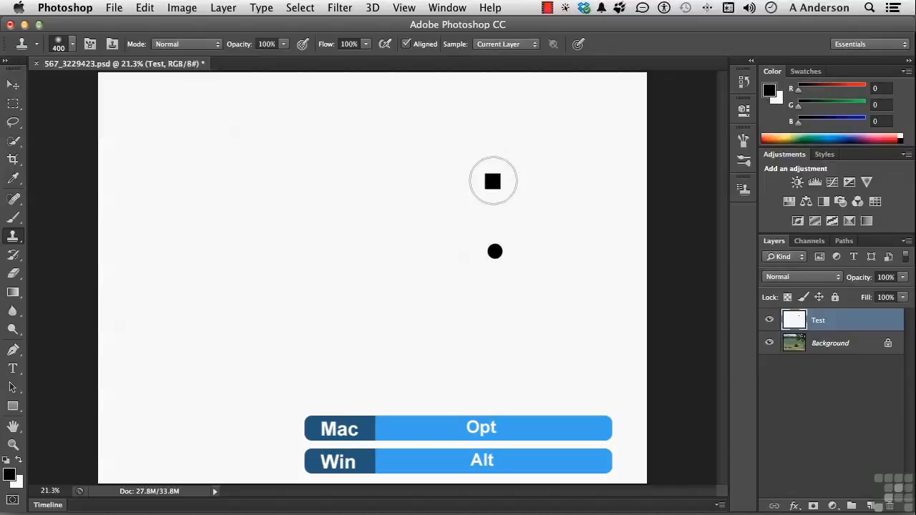
Step: Sample the black square and clone it, together with the circle below it, onto the blank area to their left
key(alt)
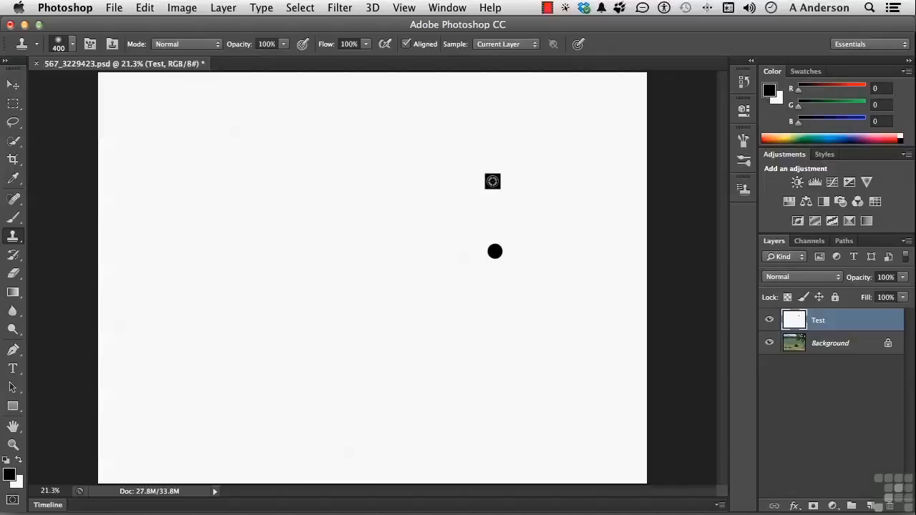
alt+click(494, 181)
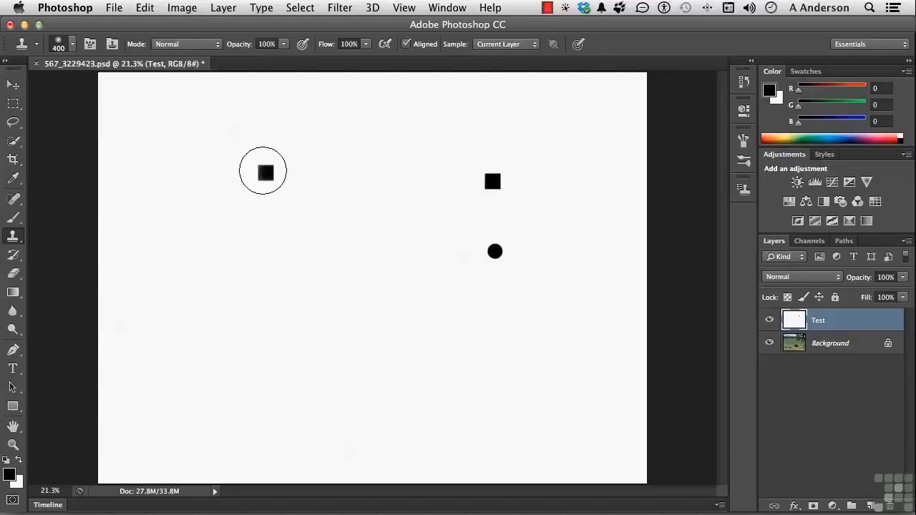
click(225, 181)
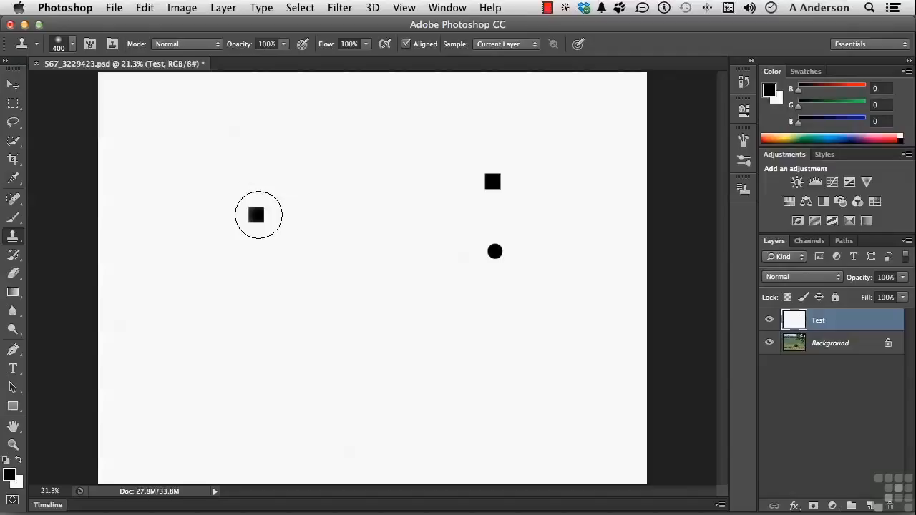
drag(259, 215, 263, 247)
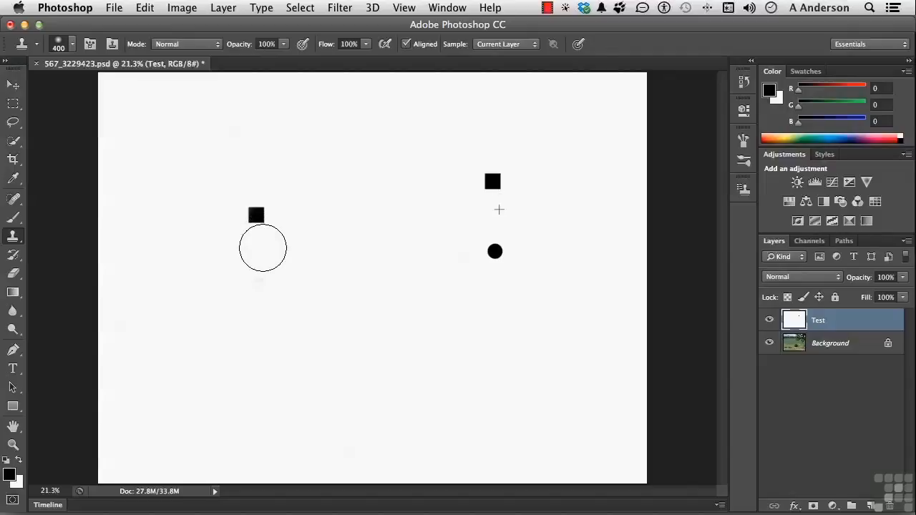
mouse_move(263, 248)
mouse_down()
mouse_move(252, 255)
mouse_move(257, 321)
mouse_move(256, 214)
mouse_up()
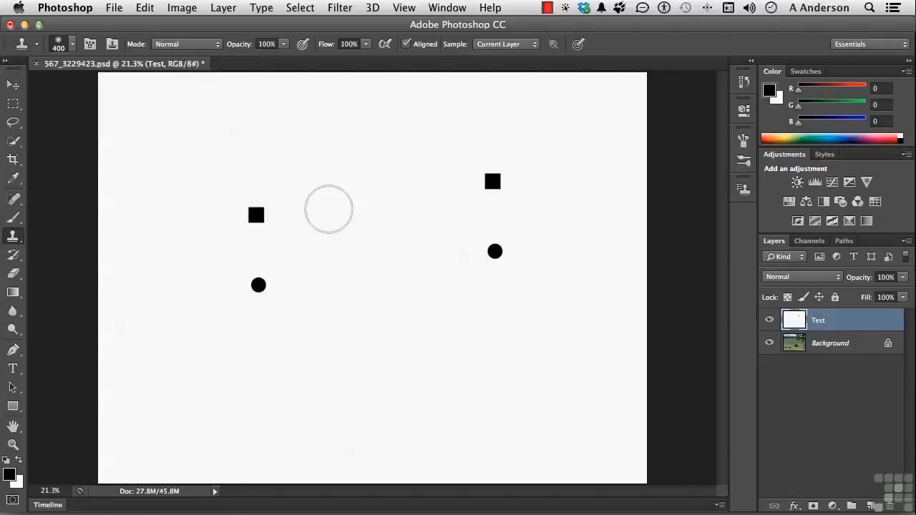
mouse_move(332, 209)
mouse_down()
mouse_move(341, 263)
mouse_move(347, 229)
mouse_move(327, 182)
mouse_move(263, 172)
mouse_move(211, 188)
mouse_move(194, 257)
mouse_move(210, 227)
mouse_move(282, 219)
mouse_move(290, 267)
mouse_move(265, 291)
mouse_move(227, 295)
mouse_move(246, 316)
mouse_move(263, 288)
mouse_move(239, 276)
mouse_move(285, 217)
mouse_move(260, 214)
mouse_up()
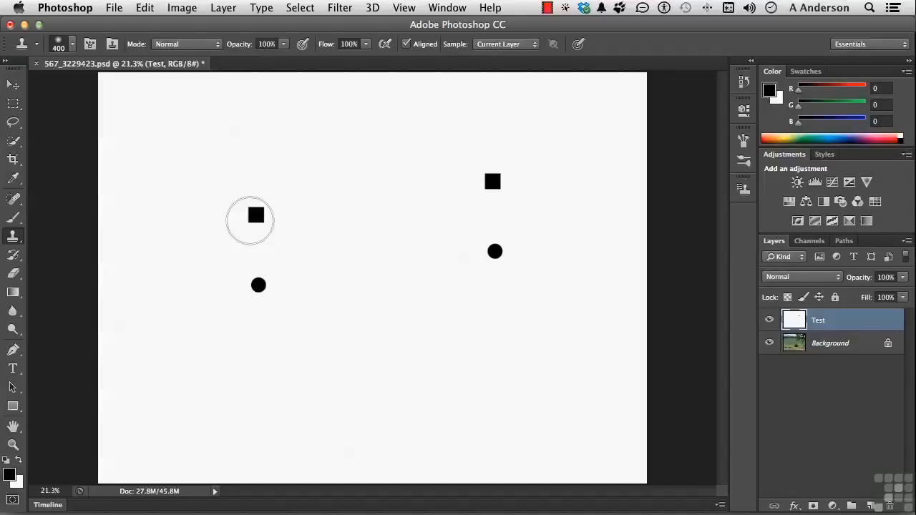
Step: Turn off Aligned, sample the original circle, and clone it with the square above it near the middle of the canvas
click(406, 44)
alt+click(496, 251)
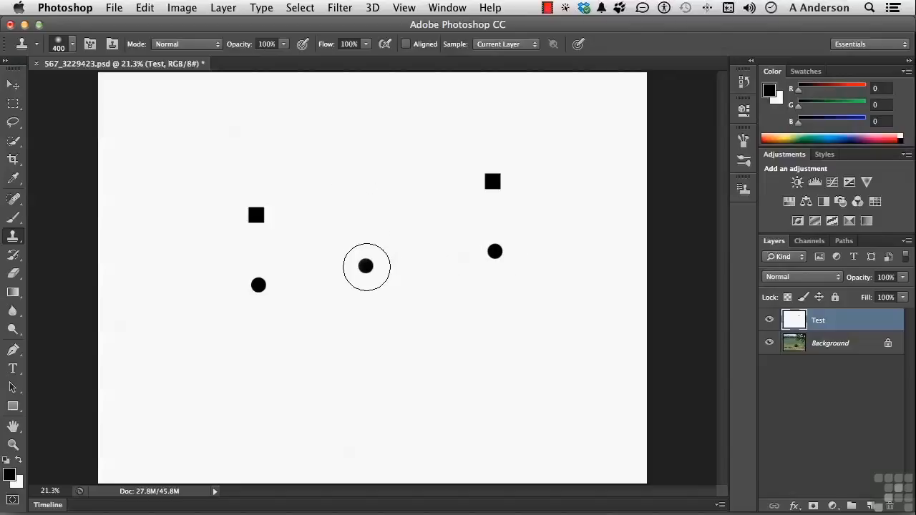
click(367, 250)
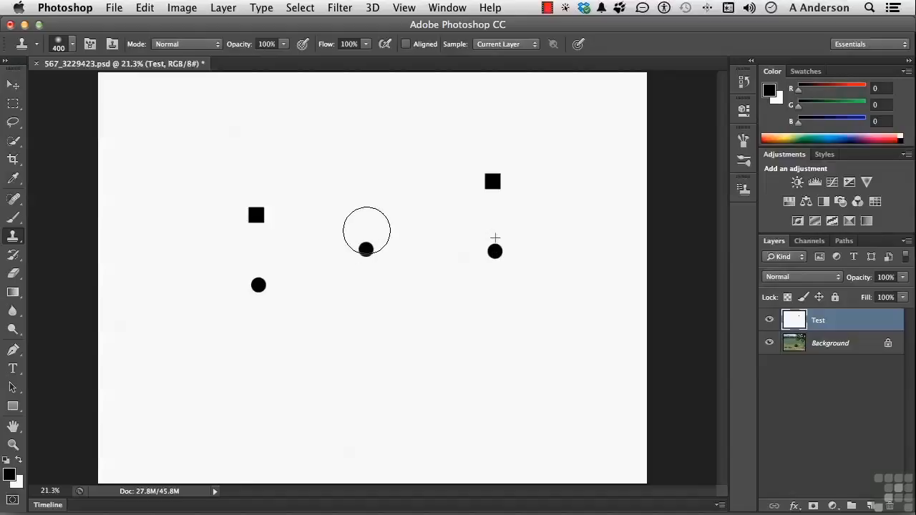
mouse_move(368, 199)
mouse_down()
mouse_move(366, 164)
mouse_move(363, 179)
mouse_move(353, 175)
mouse_move(381, 175)
mouse_up()
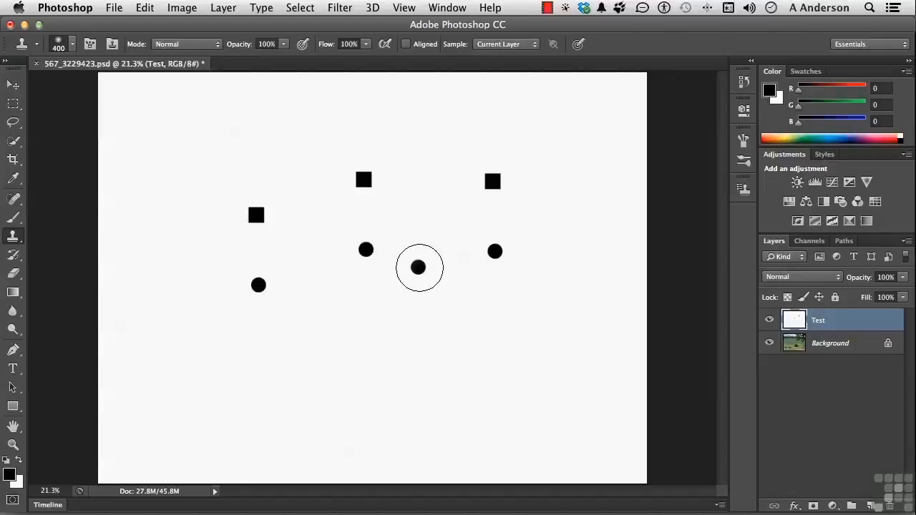
Step: Stamp separate copies of the circle across the lower part of the canvas, then hide the Test layer
click(422, 325)
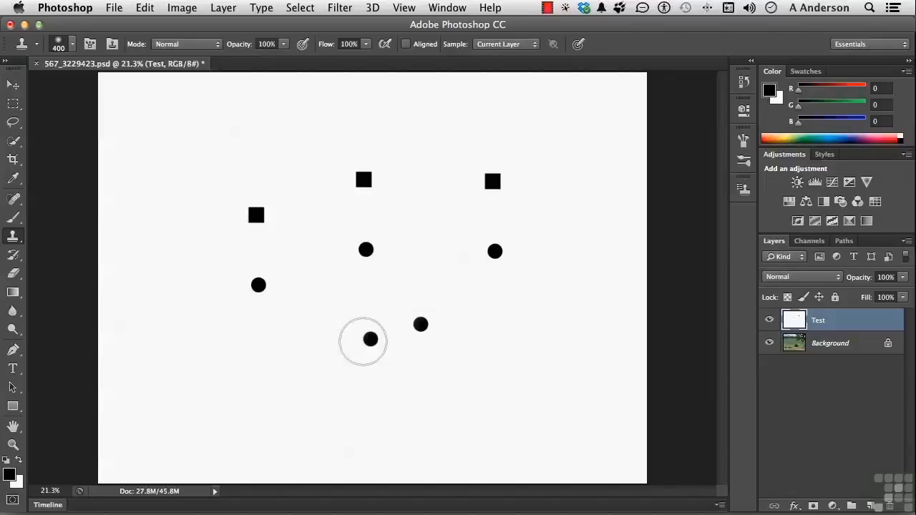
click(342, 347)
click(263, 362)
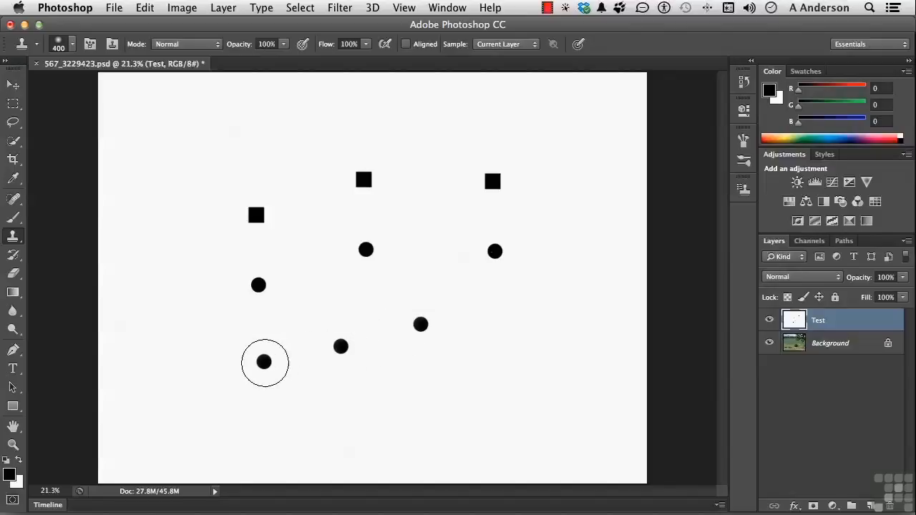
click(194, 350)
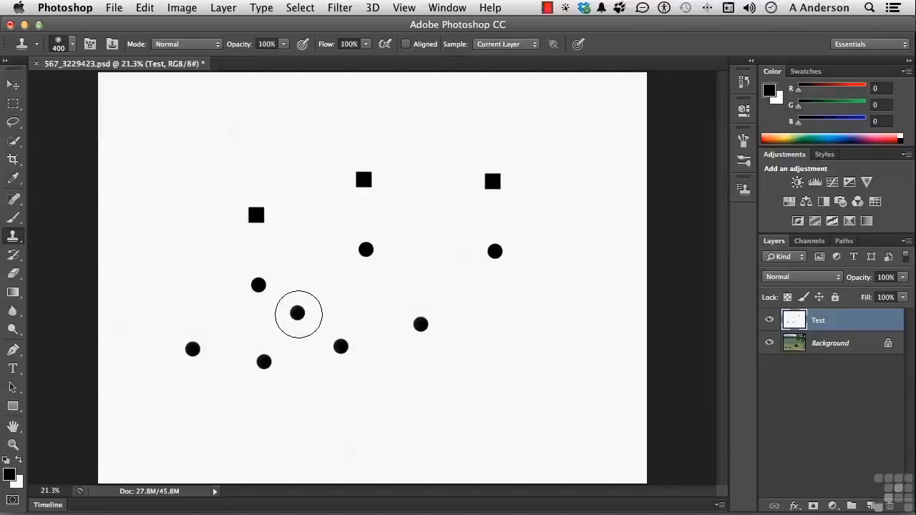
click(298, 314)
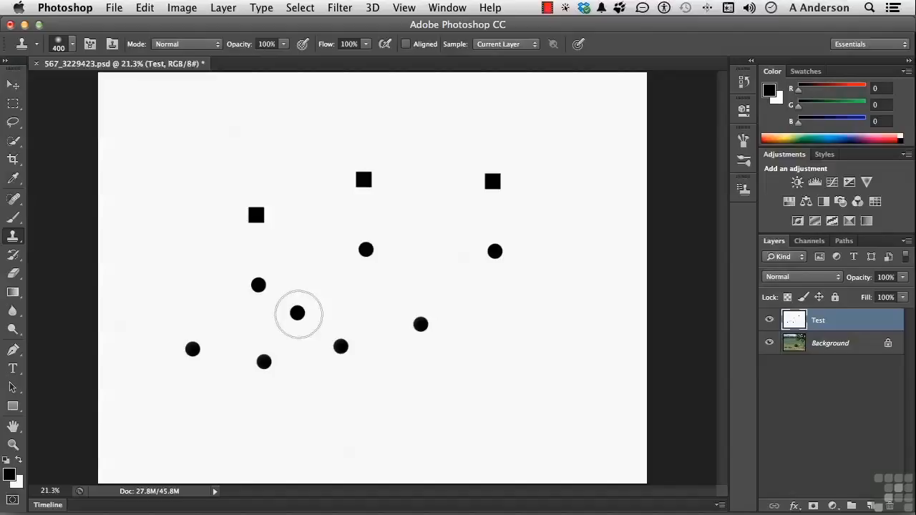
click(318, 397)
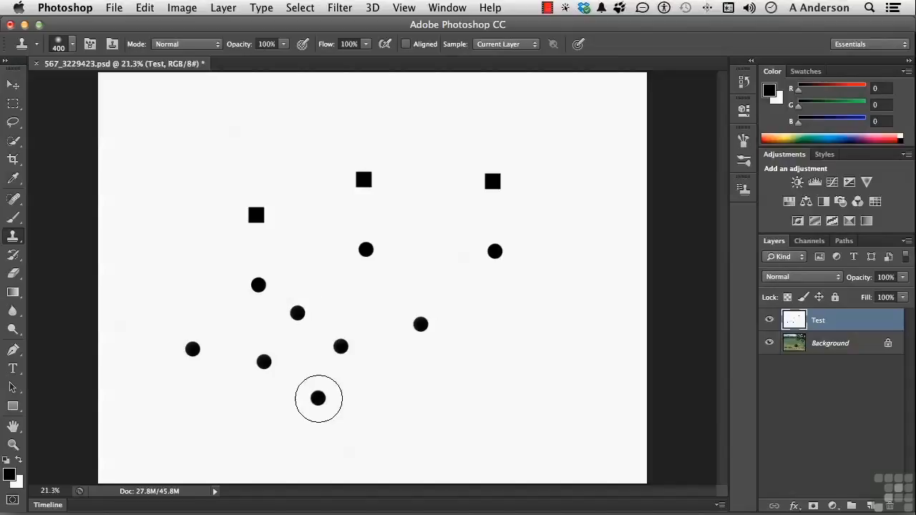
click(390, 388)
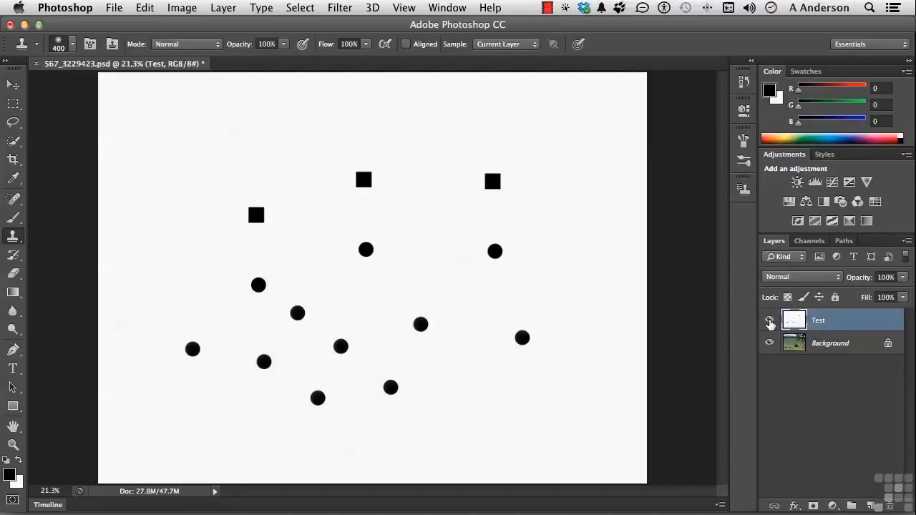
click(770, 321)
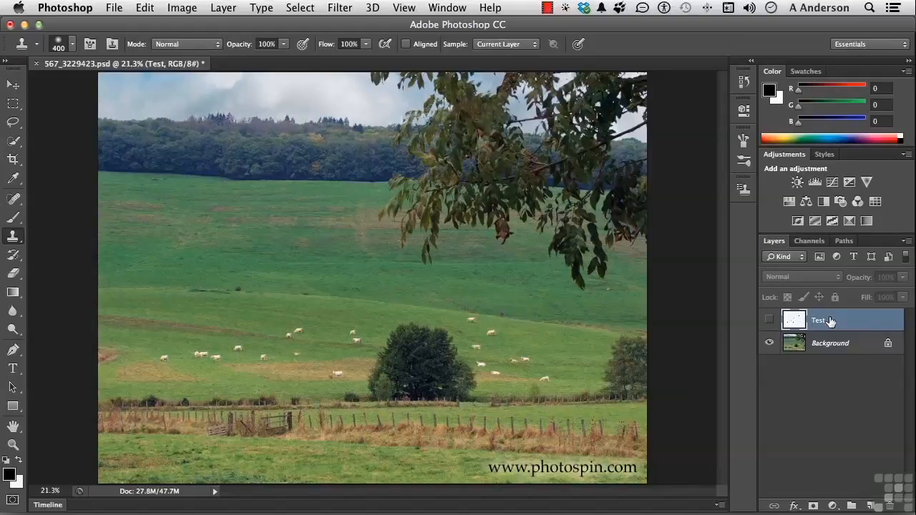
Step: Delete the Test layer and reduce the Clone Stamp brush size to 150 for working on the cows
key(Delete)
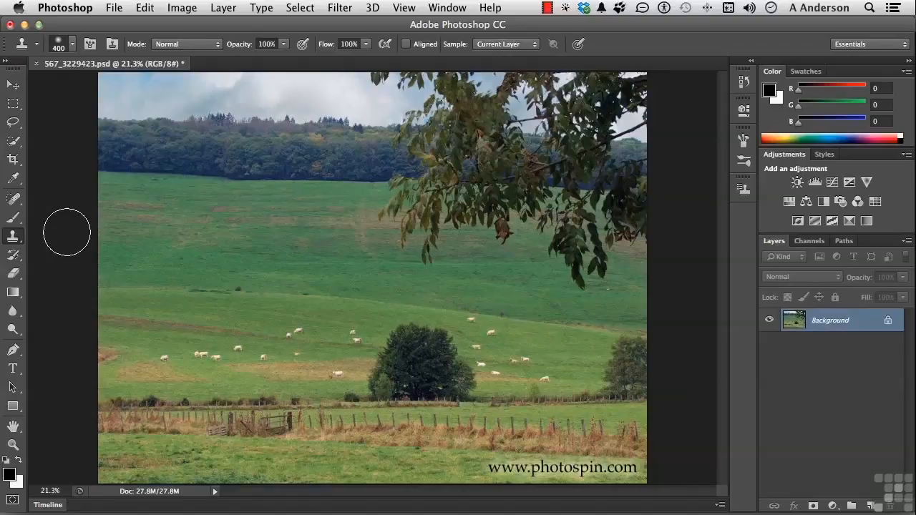
drag(168, 305, 174, 313)
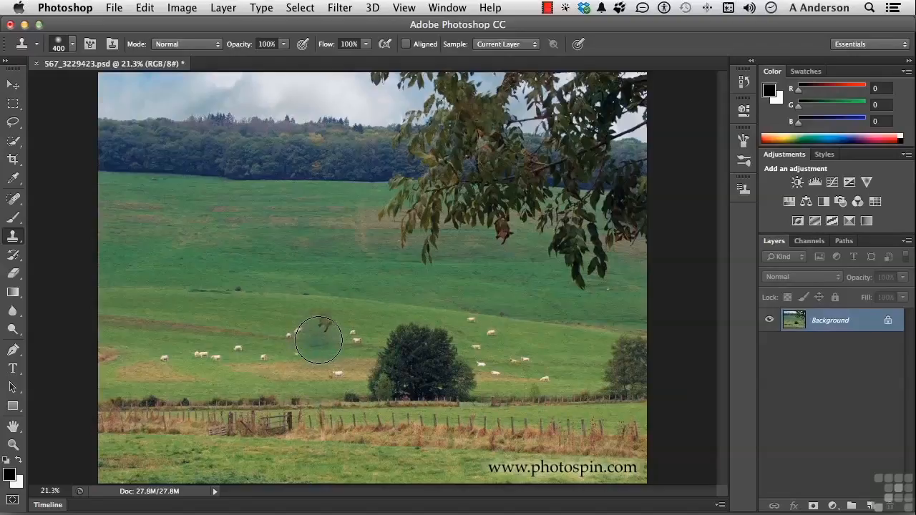
key(bracketleft)
key(bracketleft)
key(bracketleft)
key(bracketleft)
key(bracketleft)
key(bracketleft)
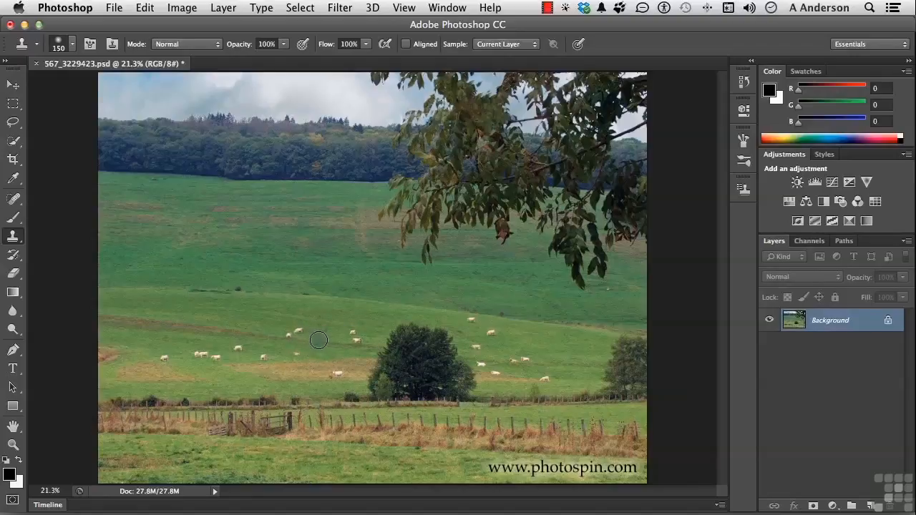
key(bracketright)
key(bracketleft)
key(bracketright)
Step: Add a new layer above the Background and set the Clone Stamp to sample Current & Below
click(870, 506)
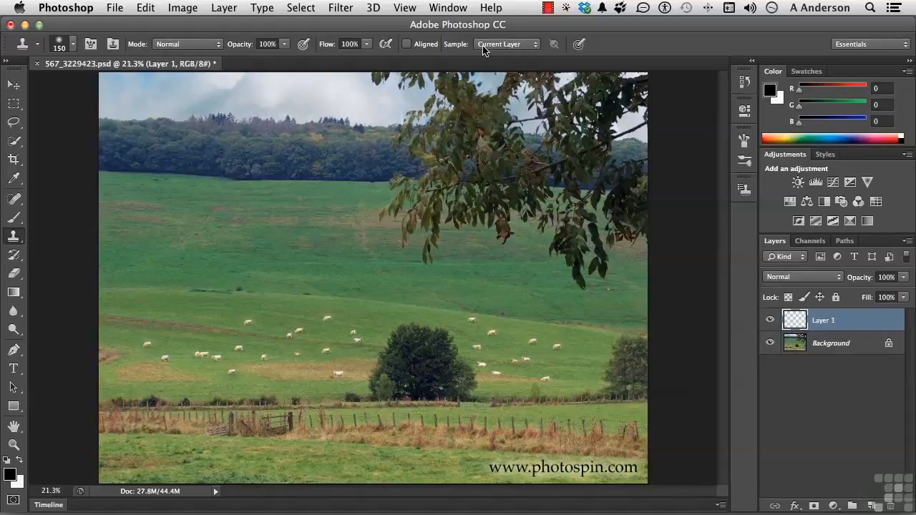
click(533, 46)
click(521, 51)
Step: Sample a cow right of the middle tree and stamp separate copies of it across the grassy slope
alt+click(558, 347)
click(303, 306)
click(361, 312)
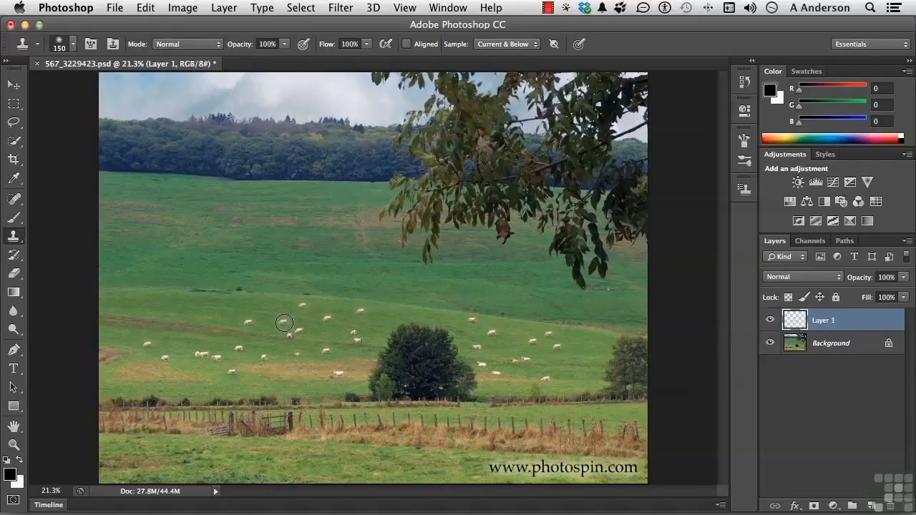
click(203, 301)
click(256, 301)
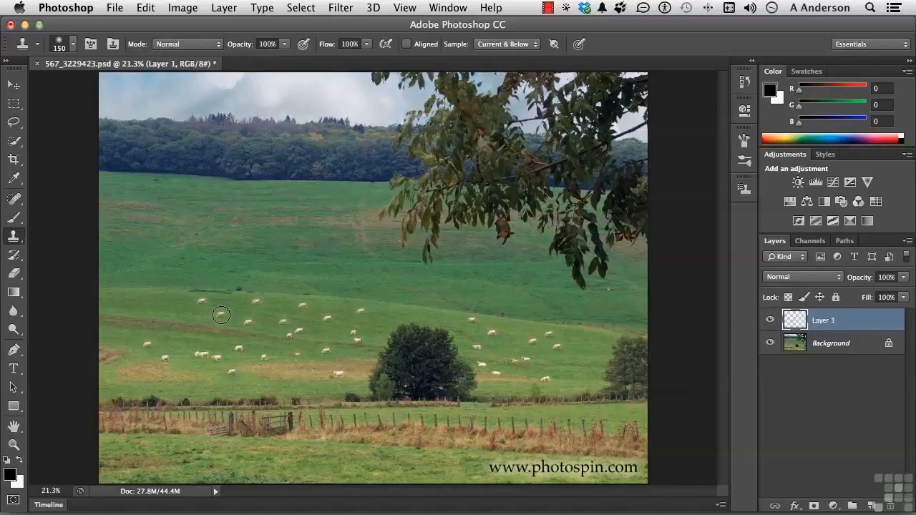
click(220, 313)
click(491, 335)
click(443, 319)
click(372, 322)
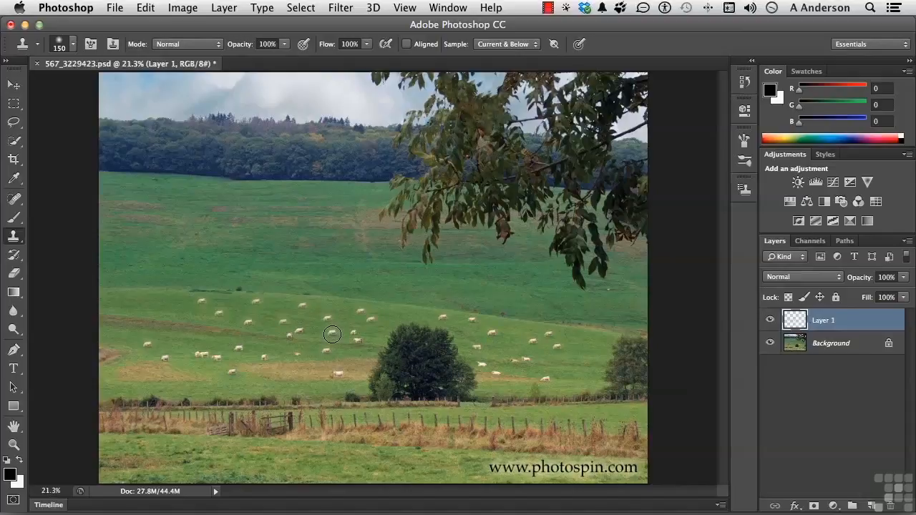
click(332, 334)
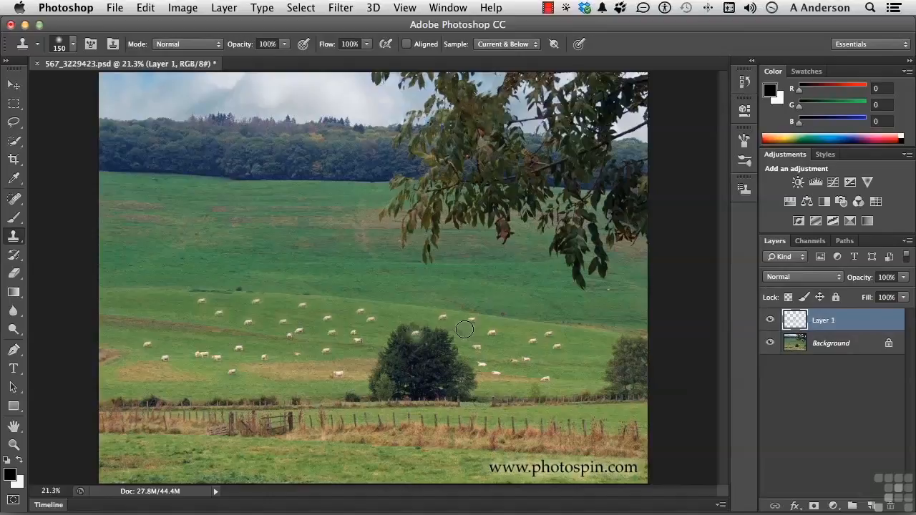
Step: Toggle Layer 1's visibility to compare the photo, then clear all the cloned cows from that layer and deselect
click(770, 322)
click(769, 323)
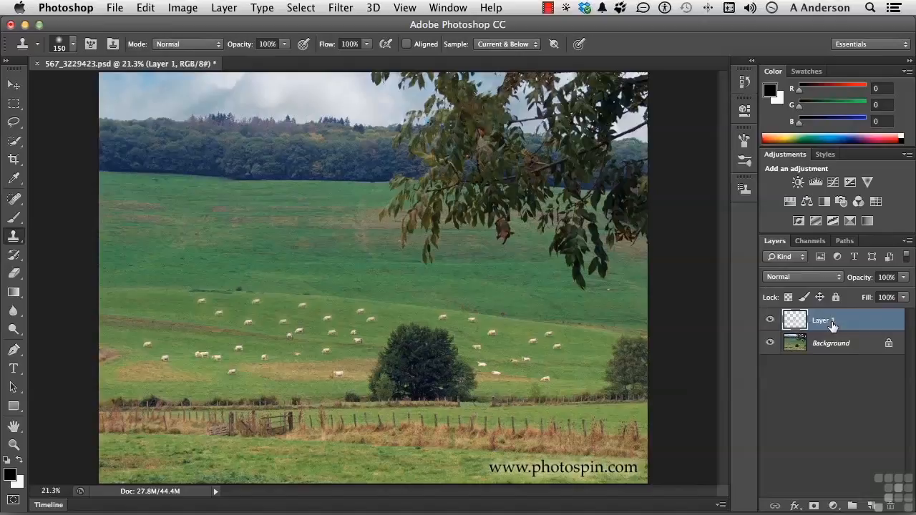
key(super+a)
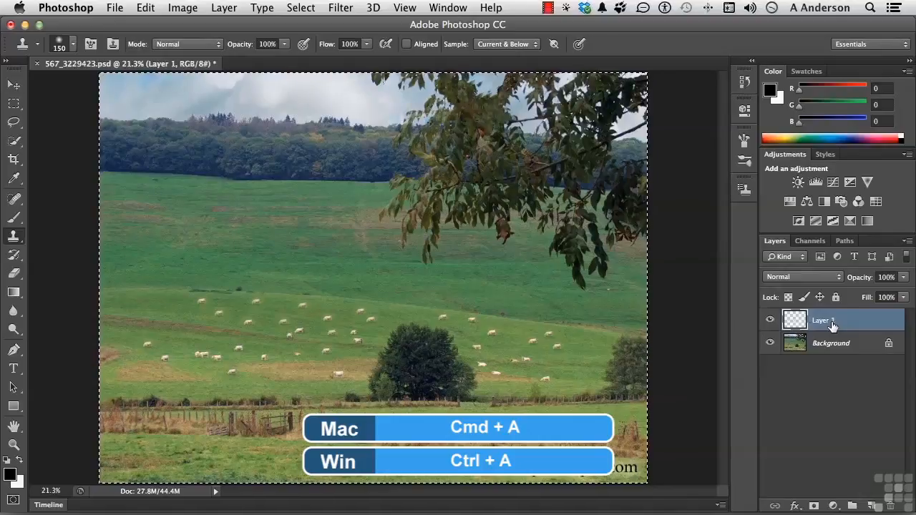
key(Delete)
key(super+d)
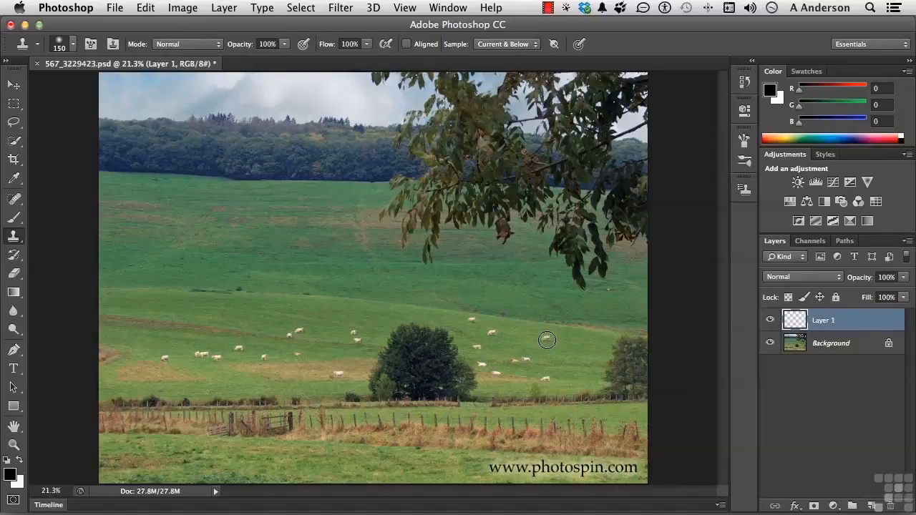
Step: Sample clean grass to cover the upper three cows right of the middle tree, and nearby field to cover the cow just left of it
alt+click(547, 340)
drag(490, 332, 470, 321)
click(482, 346)
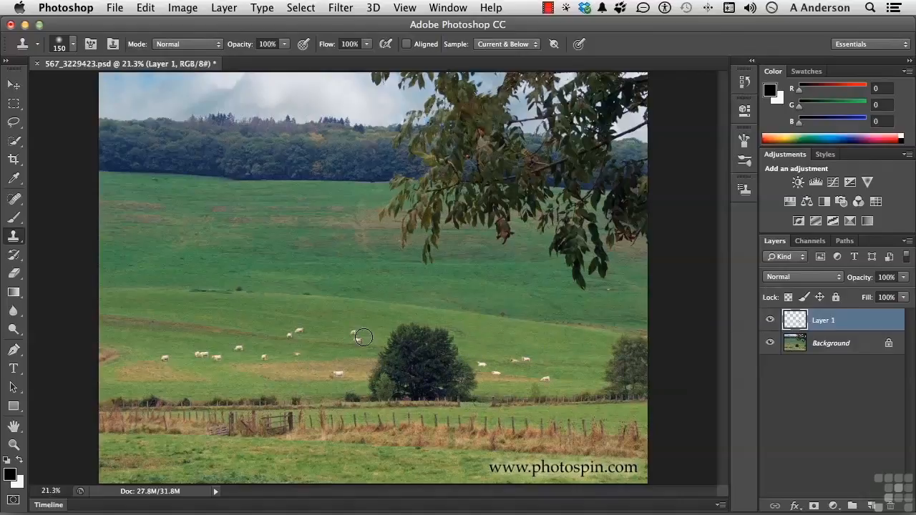
alt+click(315, 374)
drag(336, 375, 339, 374)
Step: On a new layer above Layer 1, set the Clone Stamp to Aligned with All Layers as its sample
click(408, 44)
click(871, 506)
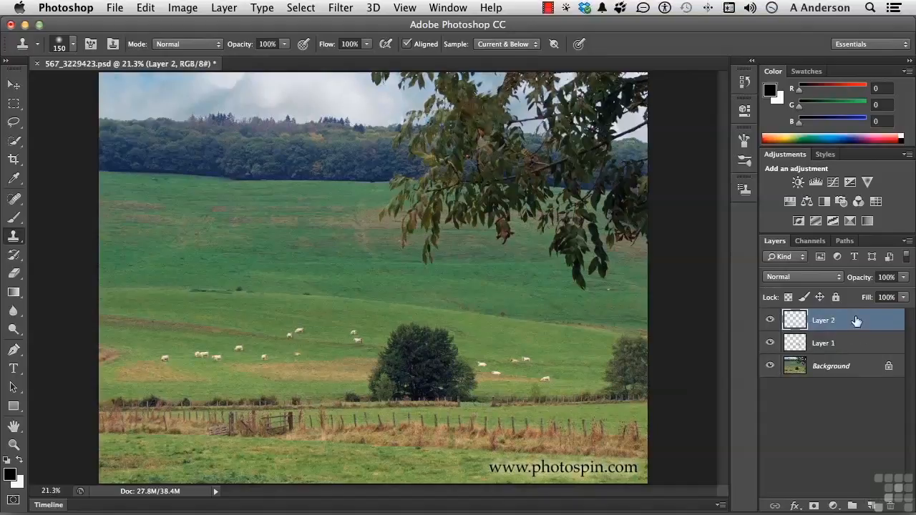
click(526, 44)
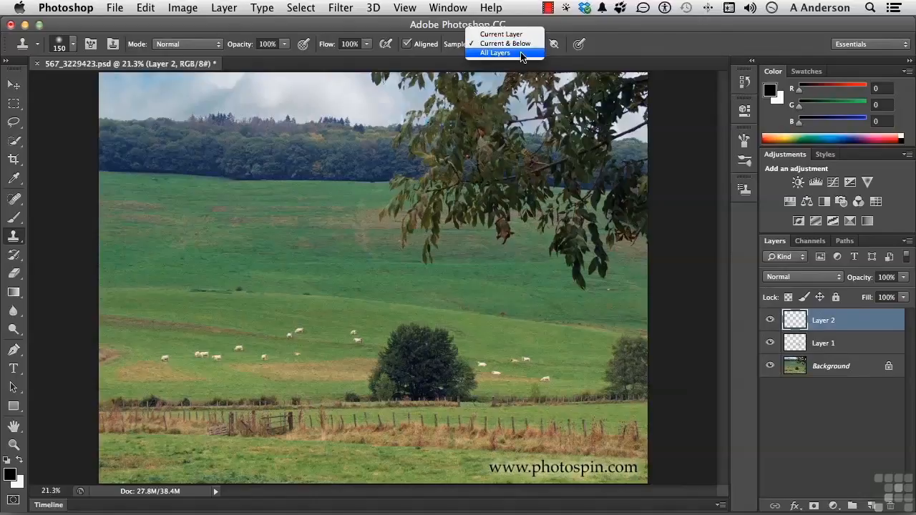
click(522, 53)
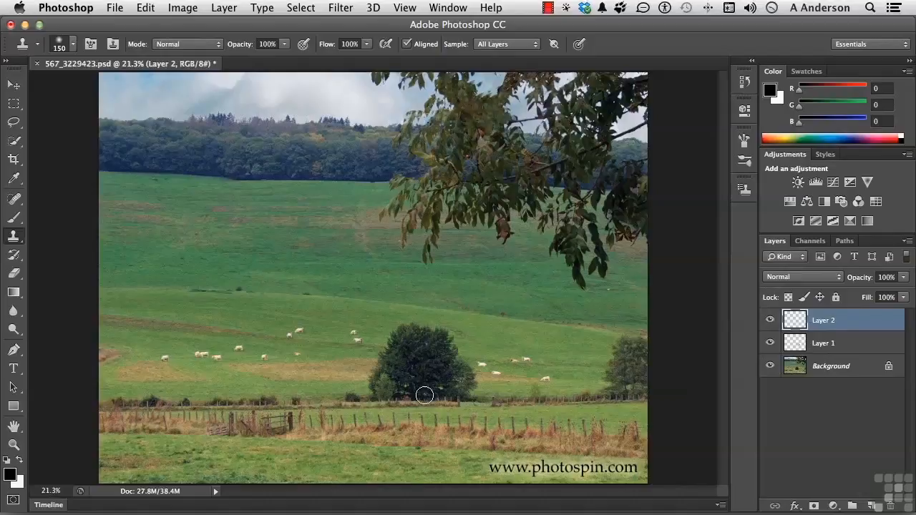
Step: Sample the base of the middle tree and paint a full copy of the tree behind the wooden gate on its left
alt+click(425, 395)
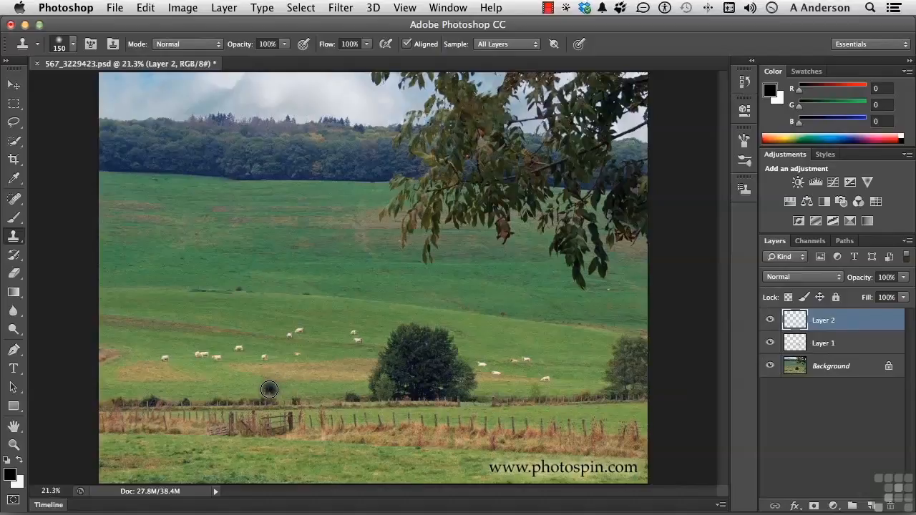
mouse_move(244, 401)
mouse_down()
mouse_move(221, 395)
mouse_move(225, 387)
mouse_move(252, 383)
mouse_move(201, 395)
mouse_move(227, 363)
mouse_move(265, 391)
mouse_move(273, 380)
mouse_move(260, 361)
mouse_up()
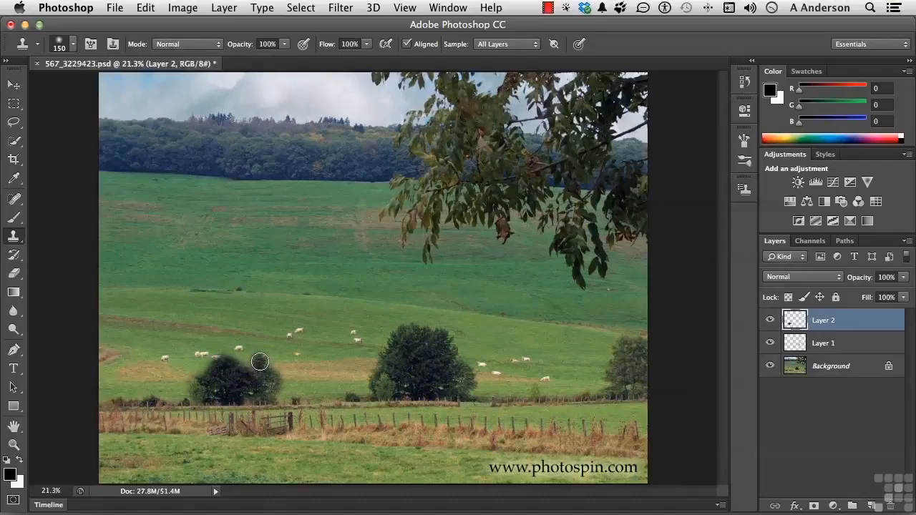
mouse_move(260, 361)
mouse_down()
mouse_move(223, 336)
mouse_move(213, 352)
mouse_move(241, 358)
mouse_move(206, 351)
mouse_move(191, 387)
mouse_move(230, 396)
mouse_move(273, 386)
mouse_move(257, 387)
mouse_move(225, 345)
mouse_move(233, 351)
mouse_move(203, 389)
mouse_move(264, 387)
mouse_move(239, 385)
mouse_up()
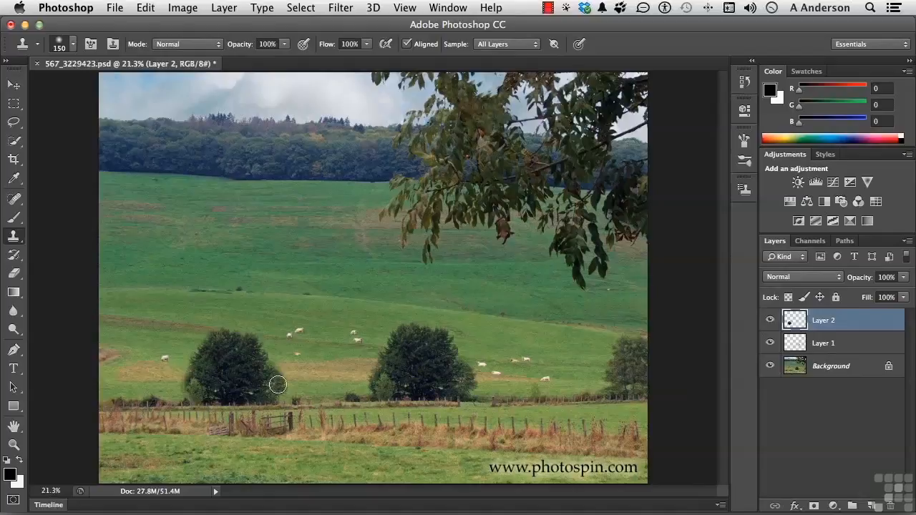
alt+click(425, 387)
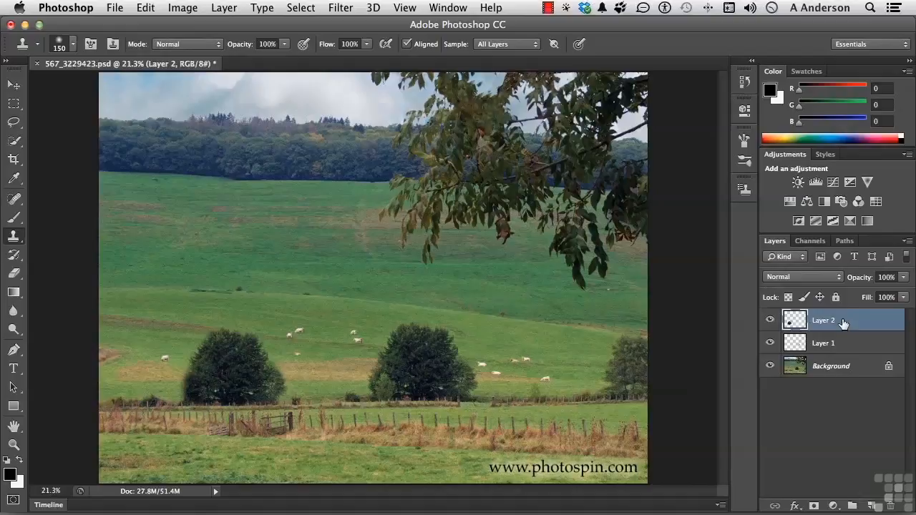
Step: Delete Layer 2 and Layer 1, leaving only the Background
key(BackSpace)
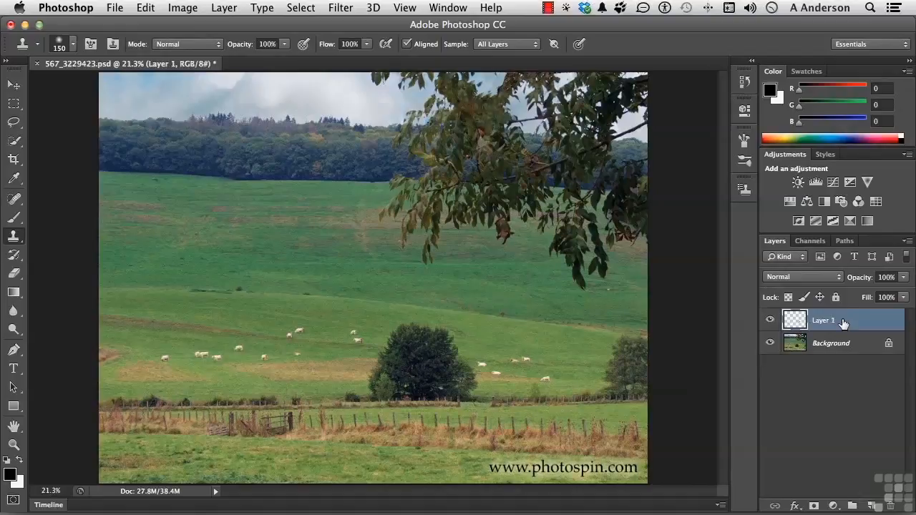
key(BackSpace)
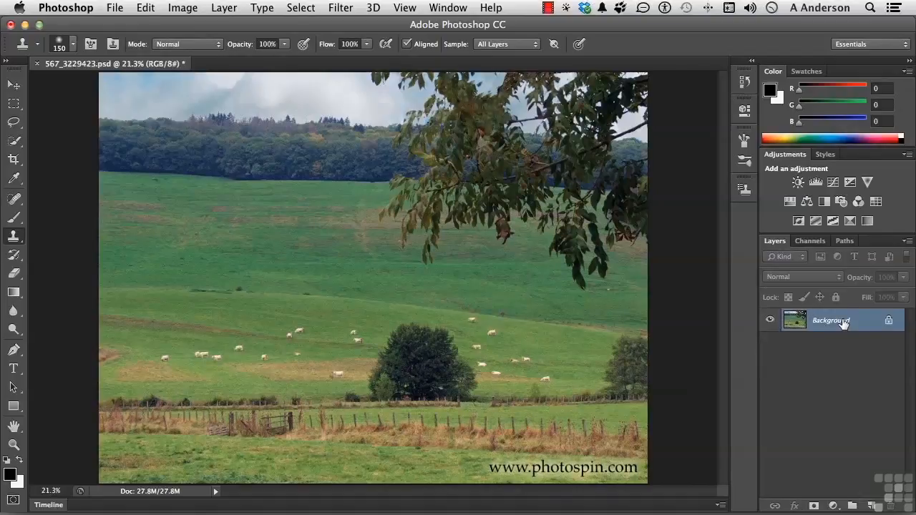